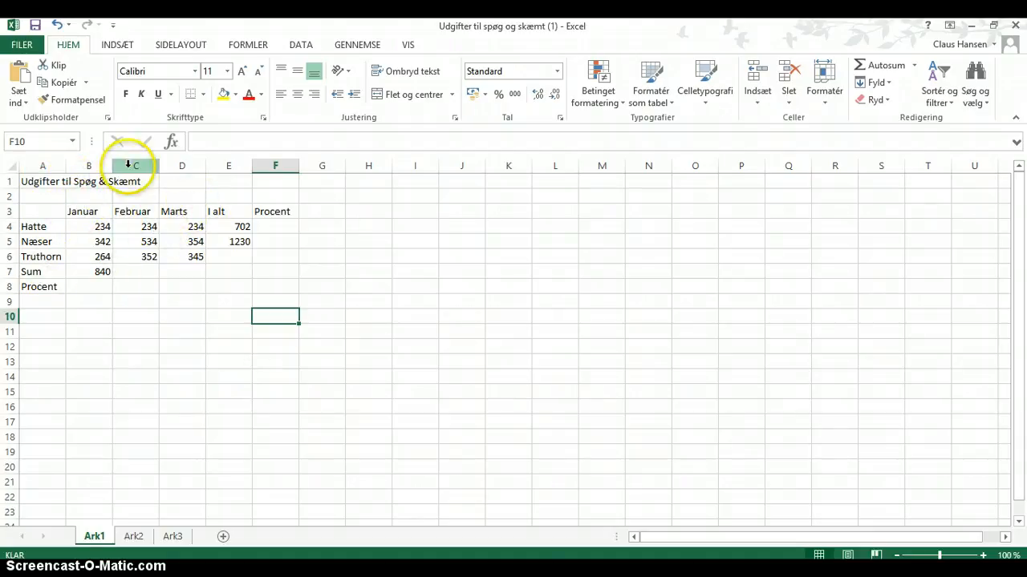
- Calculate the February sum in C7 with the formula =C4+C5+C6
left_click(144, 242)
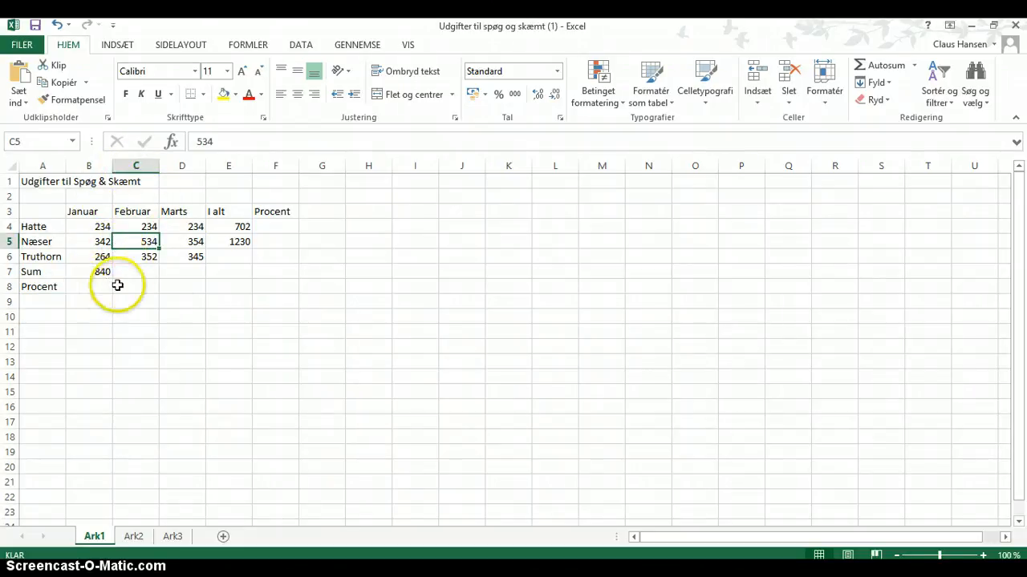
left_click(124, 273)
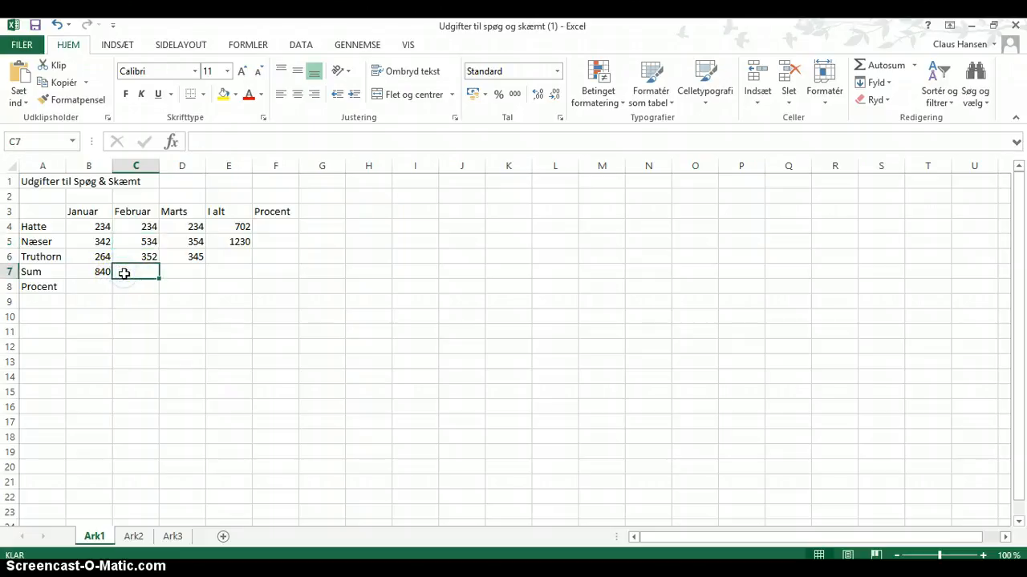
type("=")
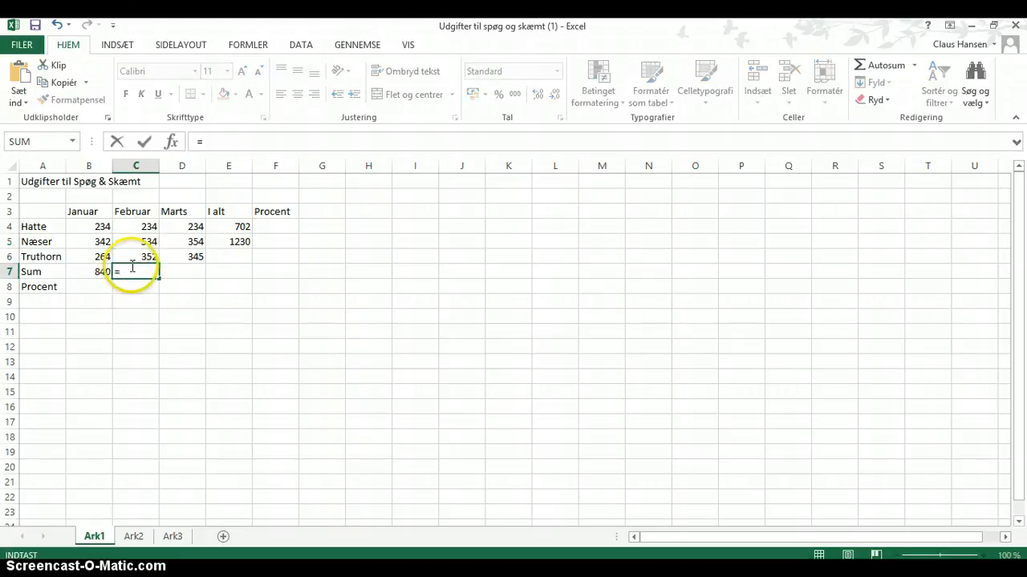
left_click(128, 228)
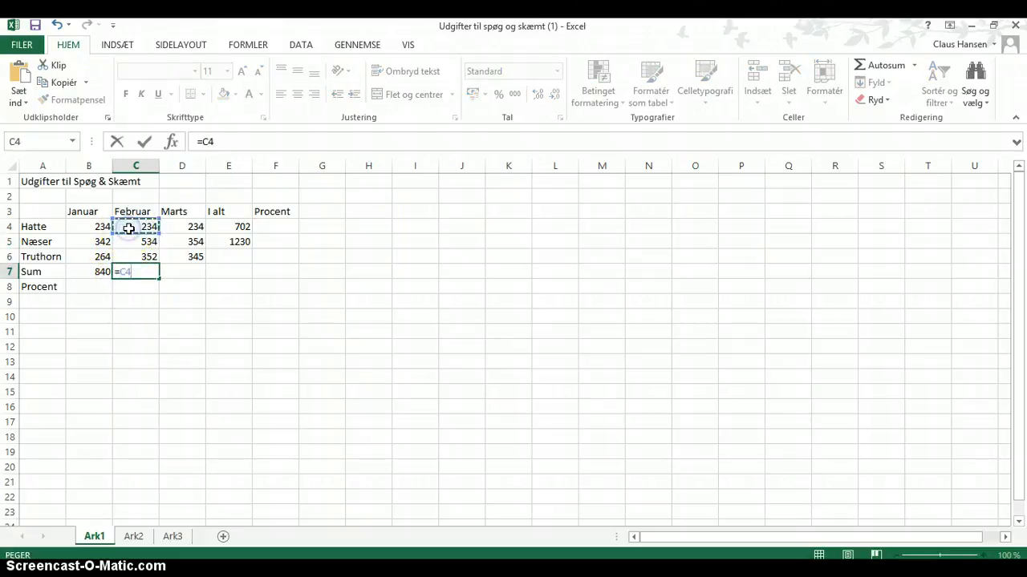
type("+")
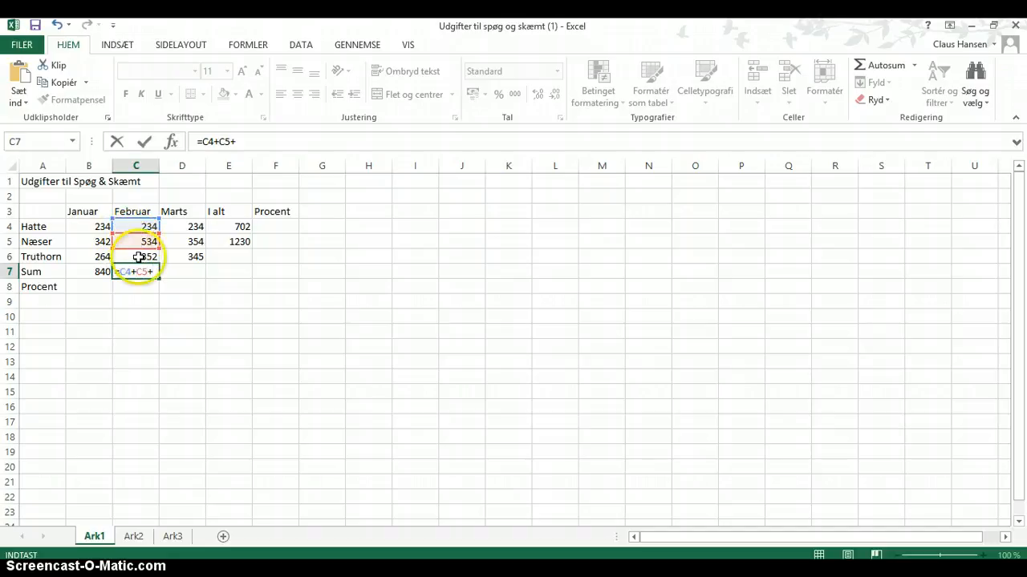
left_click(138, 257)
key("Return")
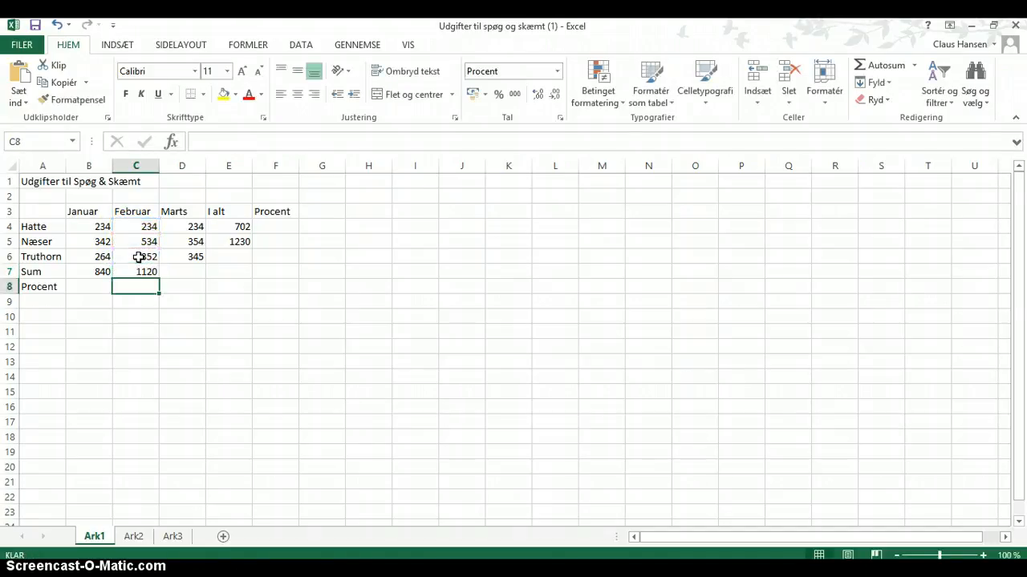
- Use AutoSum to total the Marts column into D7 and the Truthorn row into E6
left_click(183, 272)
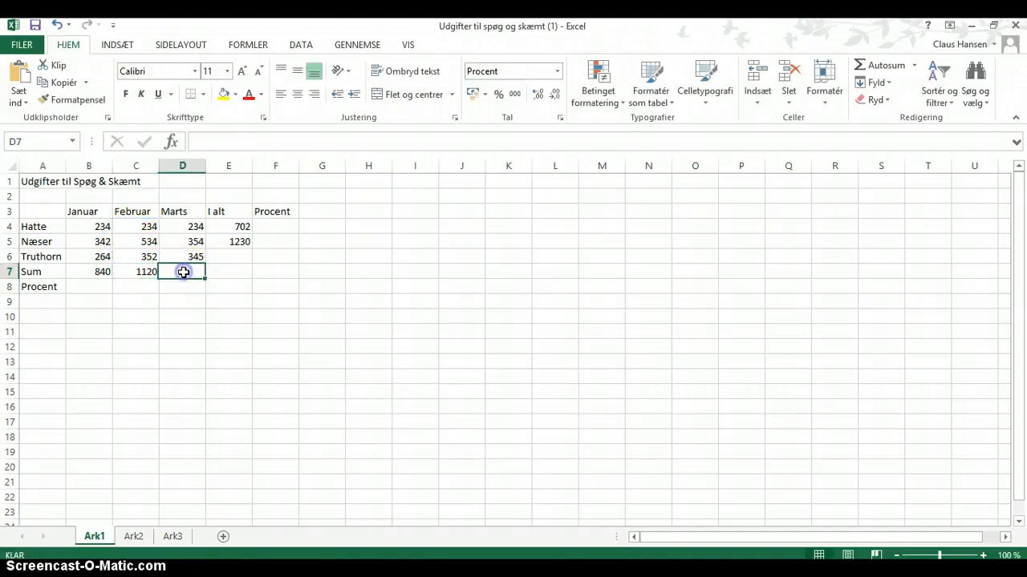
left_click_drag(178, 227, 182, 255)
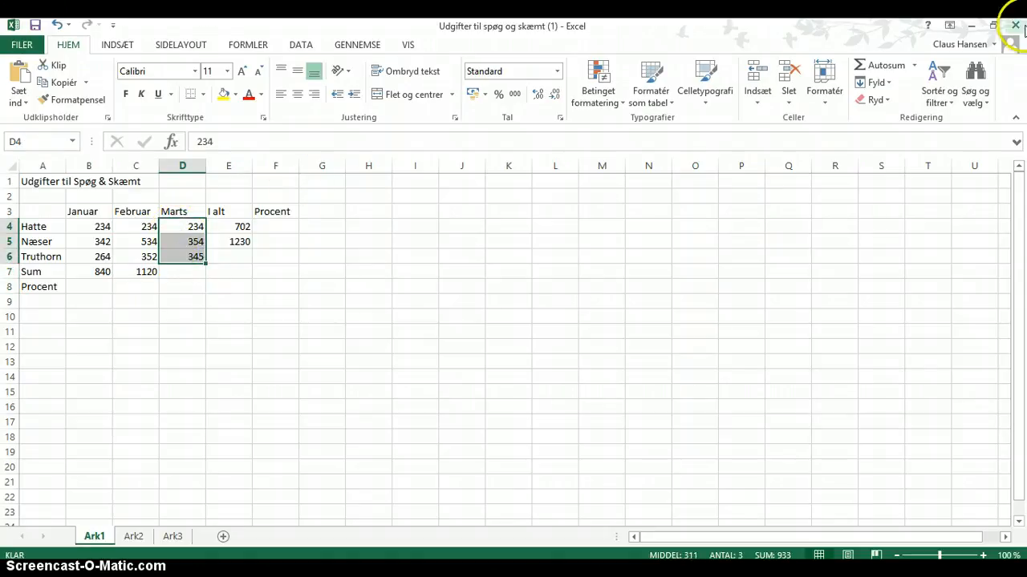
left_click(882, 71)
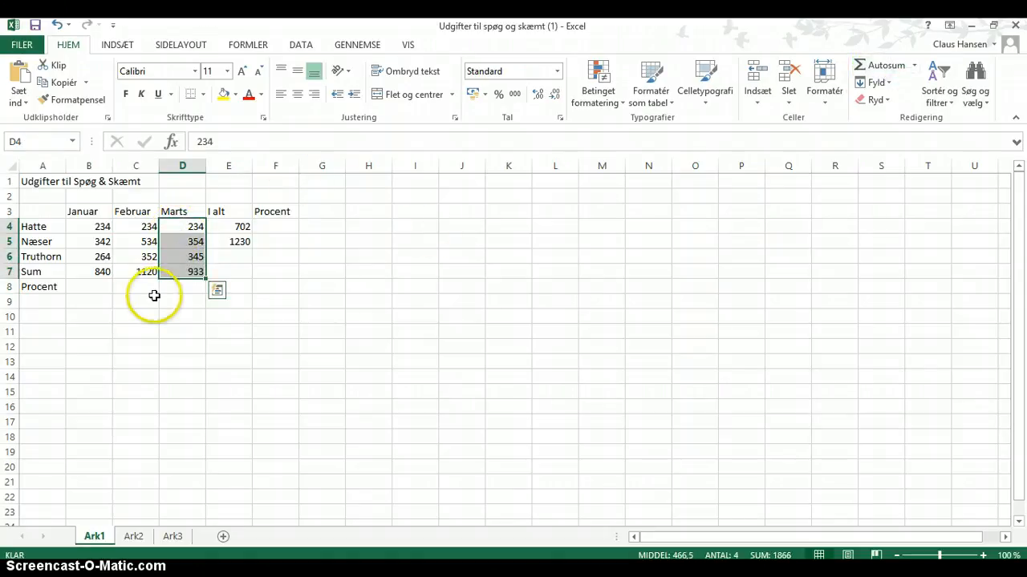
left_click(254, 284)
left_click_drag(94, 257, 162, 257)
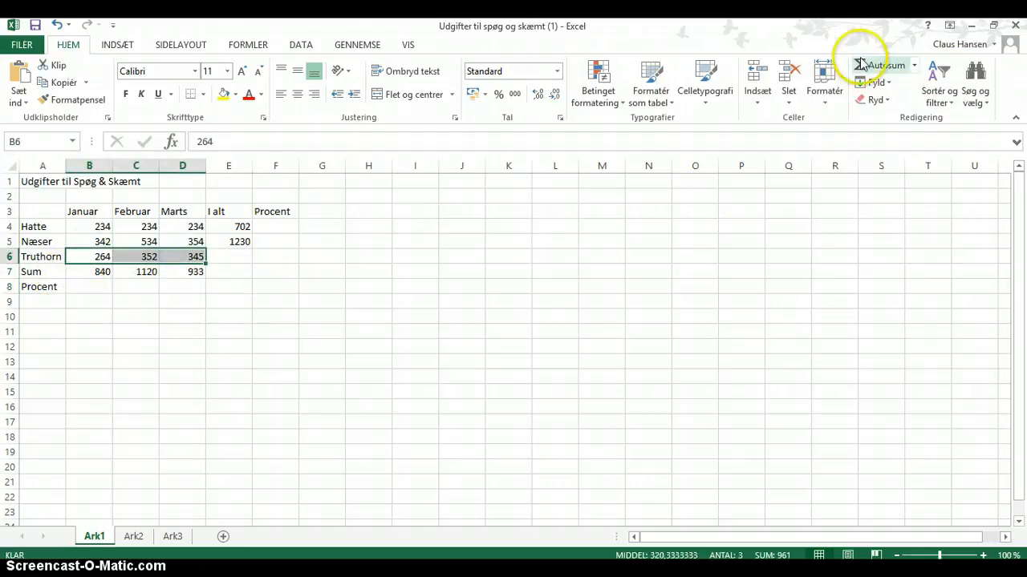
left_click(883, 66)
- Try to total the monthly sums in B7:D7 with AutoSum
left_click_drag(98, 272, 195, 271)
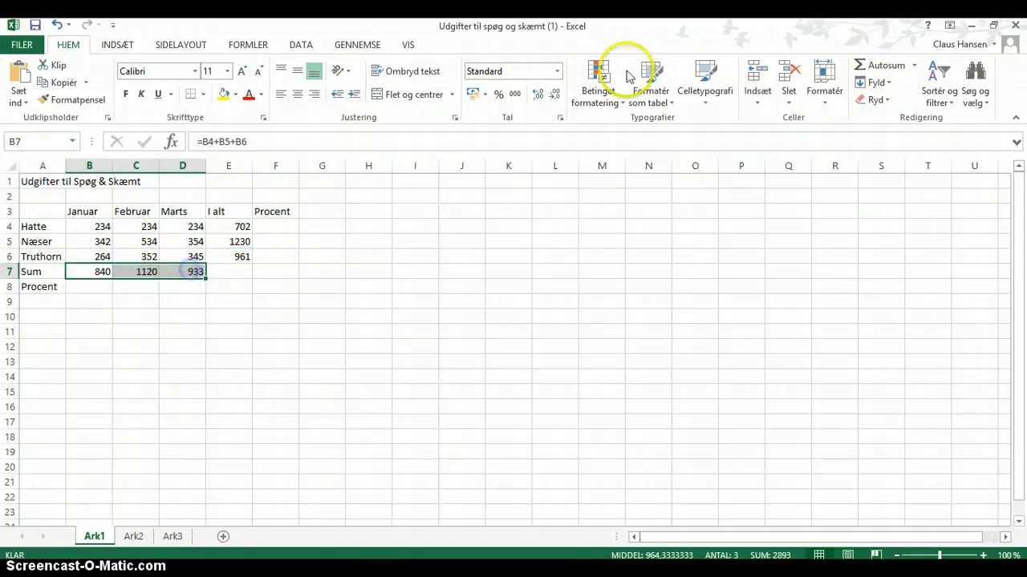
left_click(883, 66)
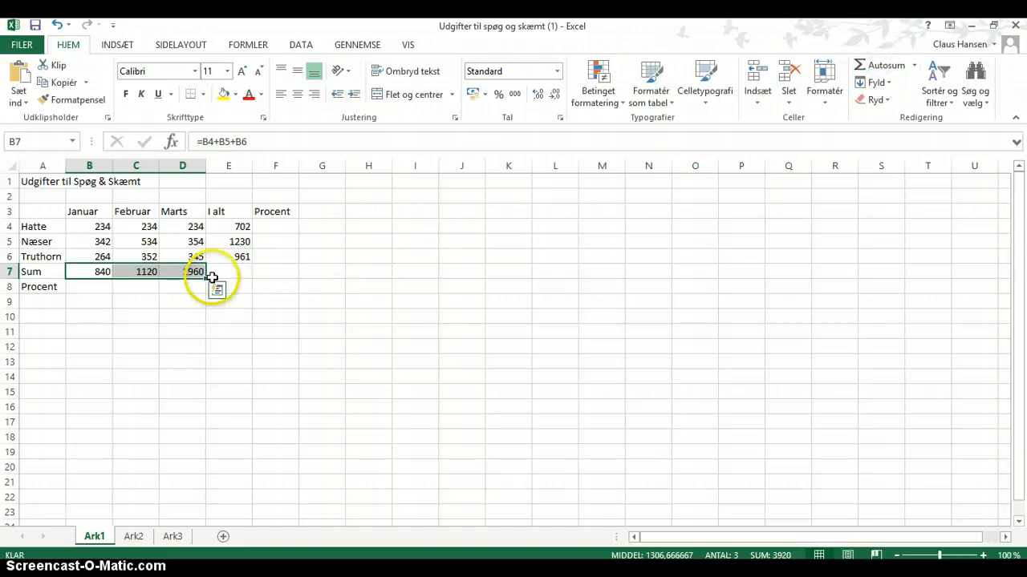
left_click(230, 273)
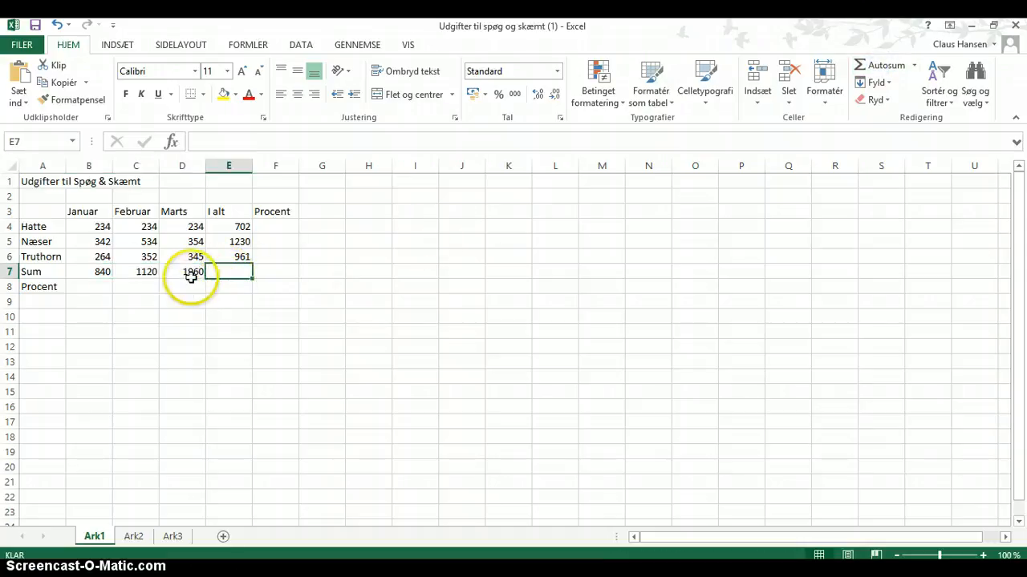
left_click_drag(101, 271, 192, 269)
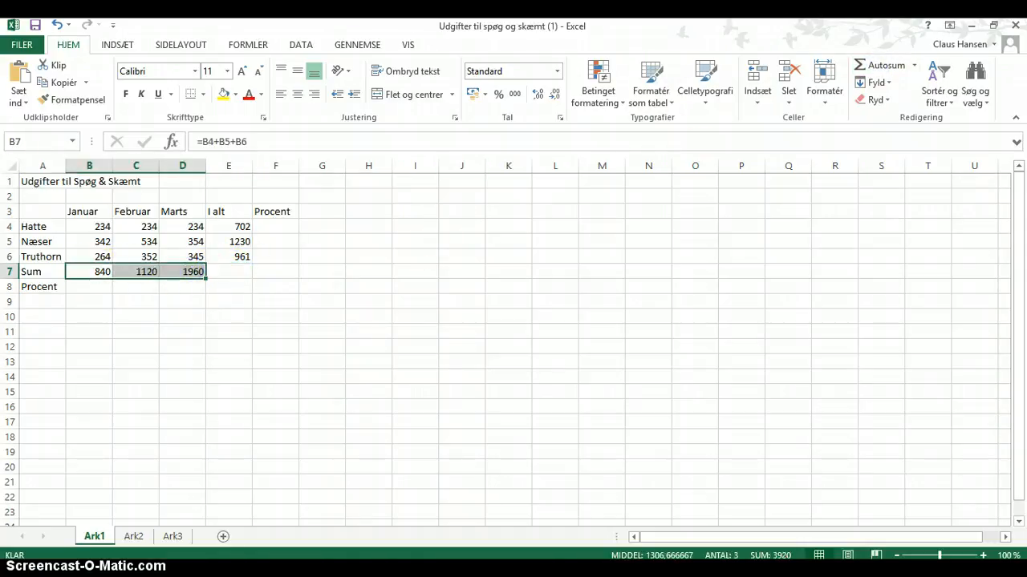
left_click(893, 71)
left_click(231, 270)
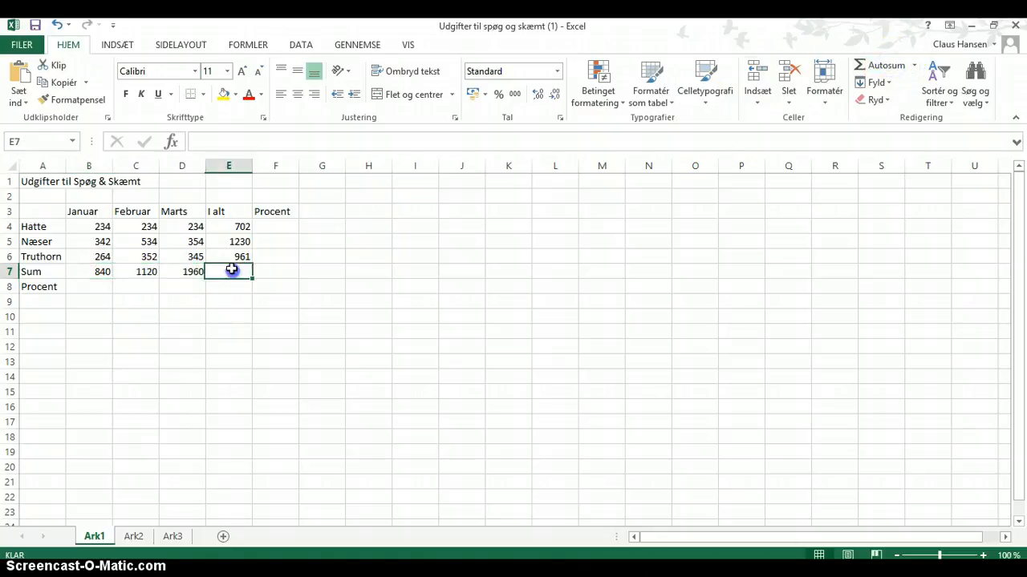
right_click(231, 281)
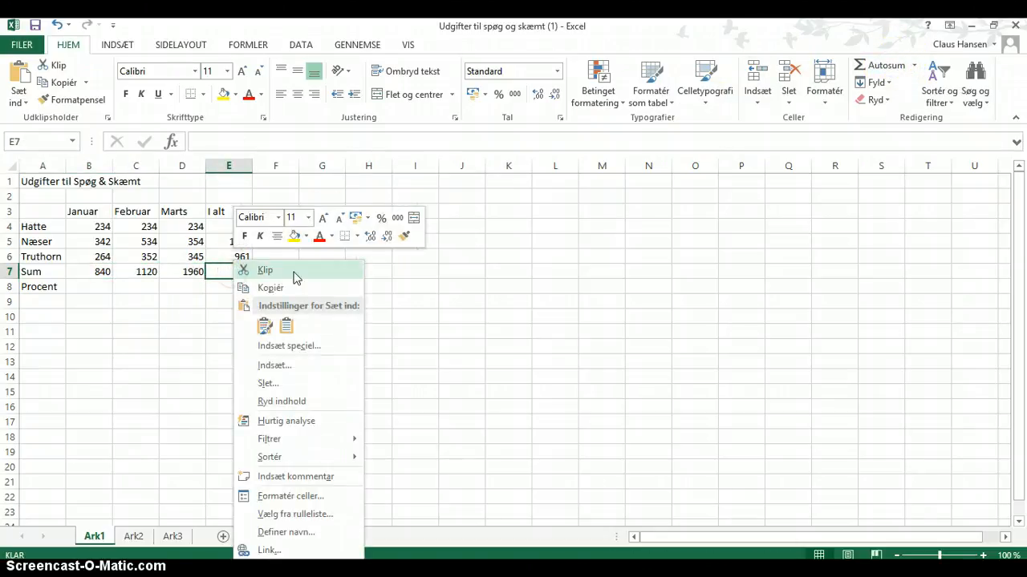
left_click(199, 322)
- Calculate the grand total in E7 by adding the three monthly sums, =B7+C7+D7
left_click(214, 273)
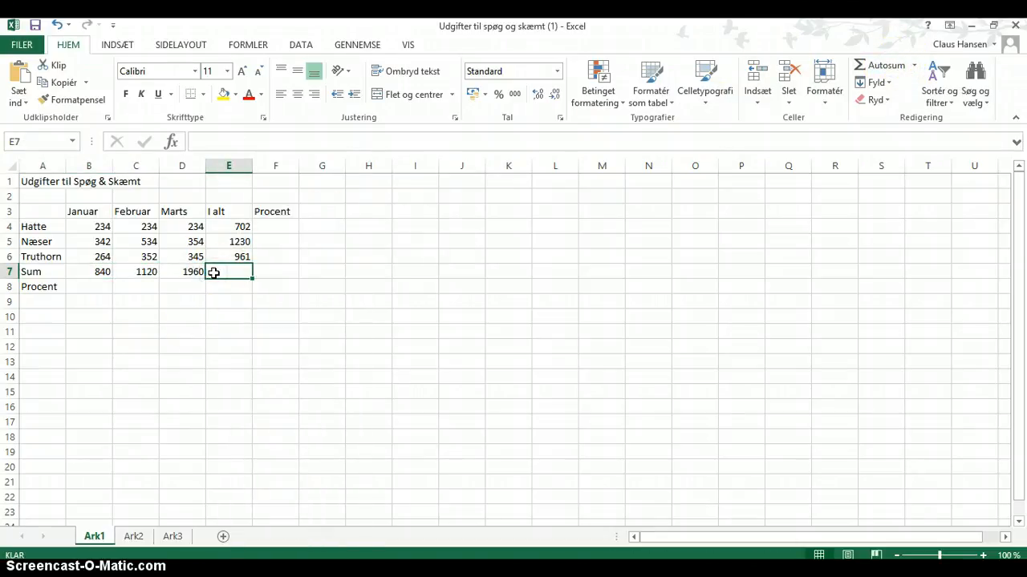
type("=")
left_click(105, 274)
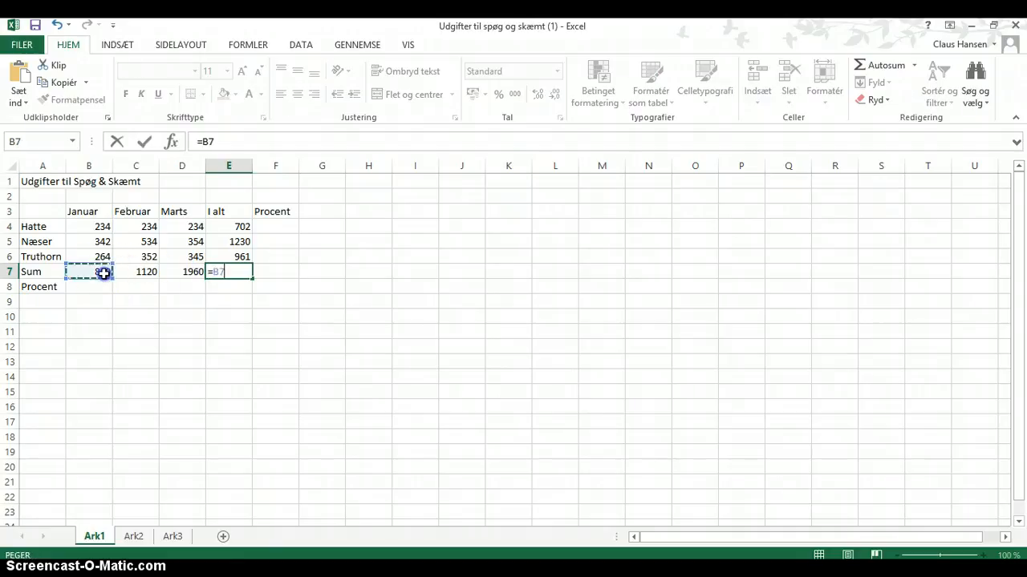
type("+")
left_click(140, 273)
type("+")
left_click(178, 272)
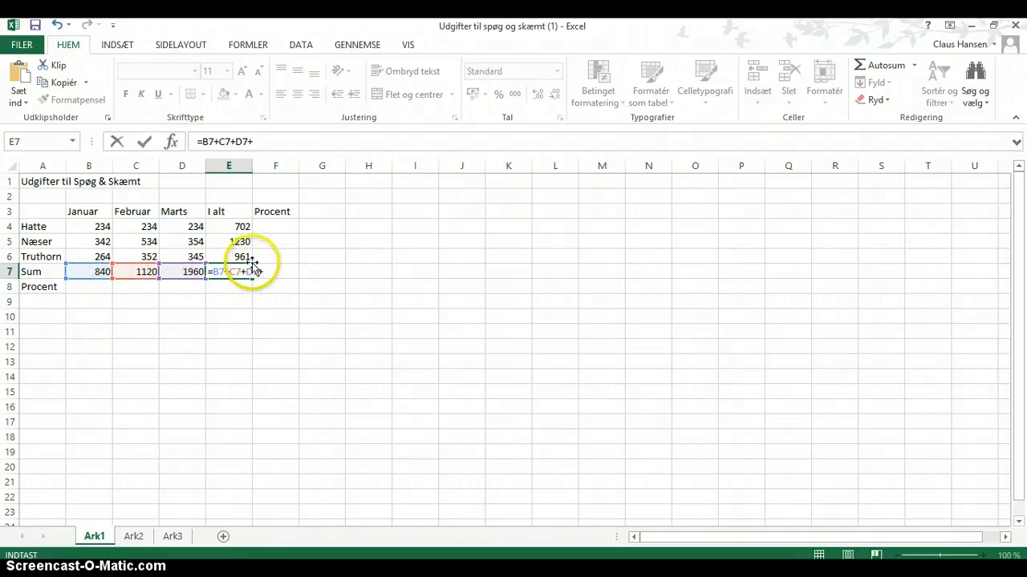
key("Return")
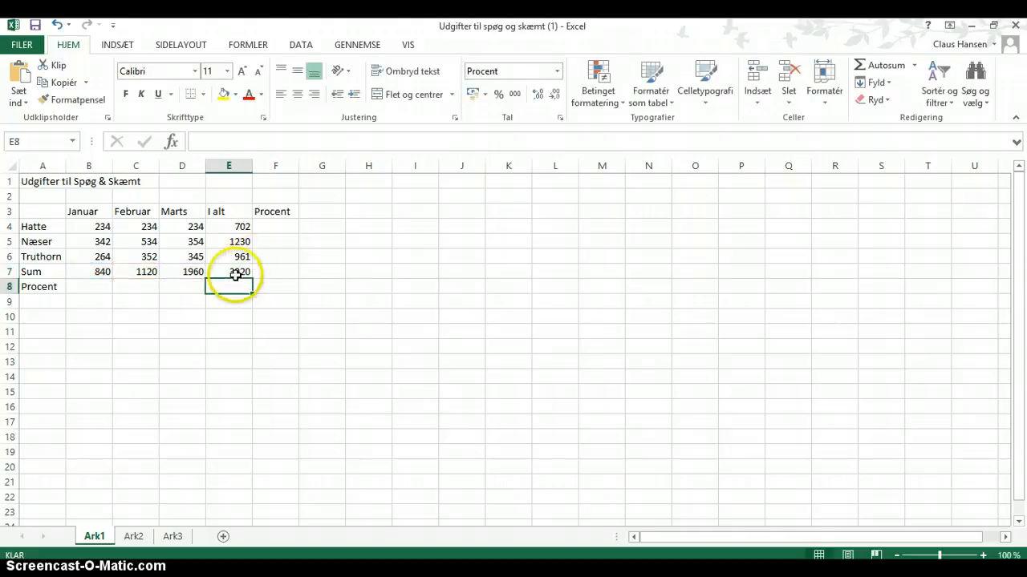
- Format cell B8 with the Procent number category and 0 decimals
right_click(94, 288)
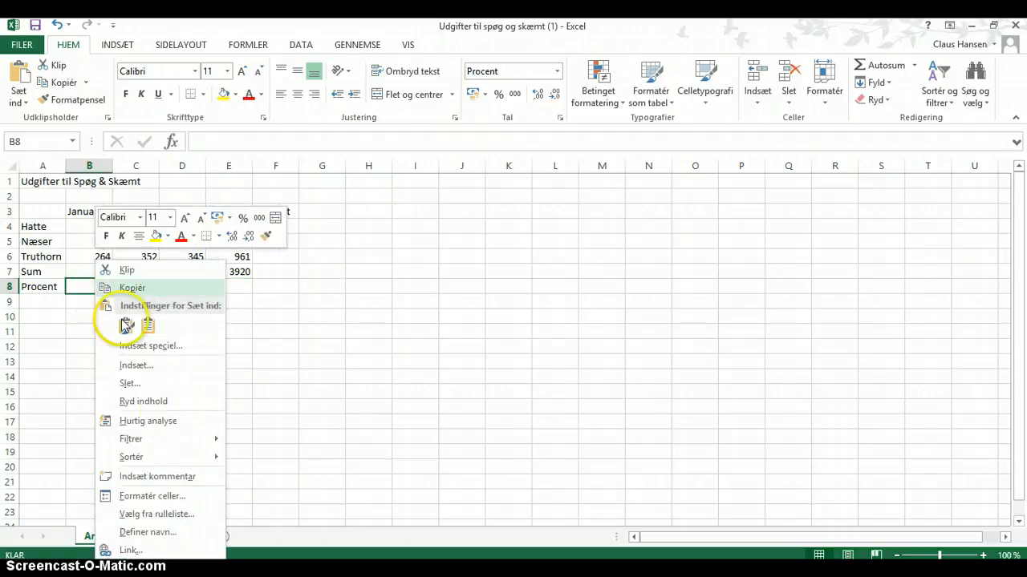
left_click(186, 495)
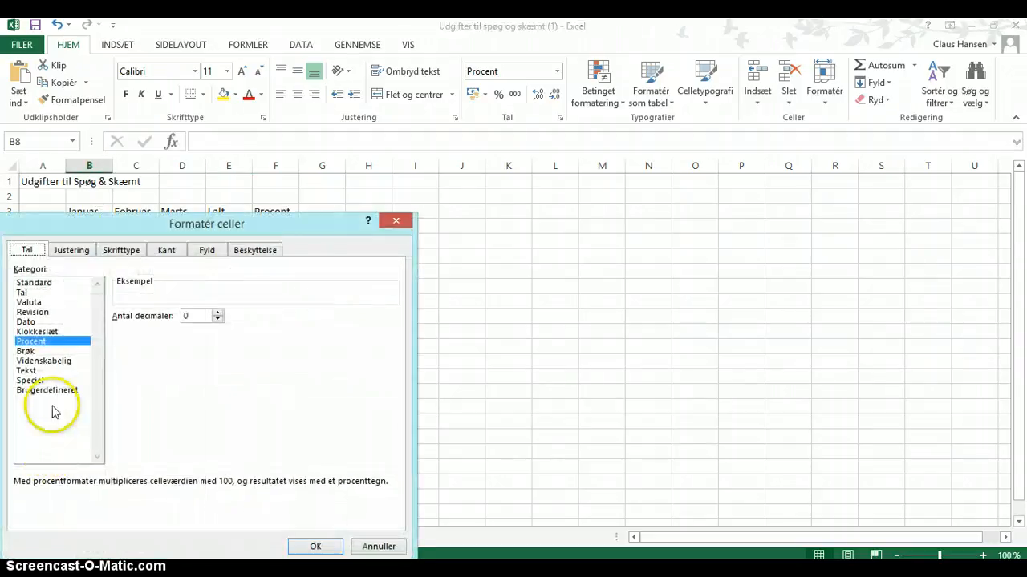
left_click(315, 547)
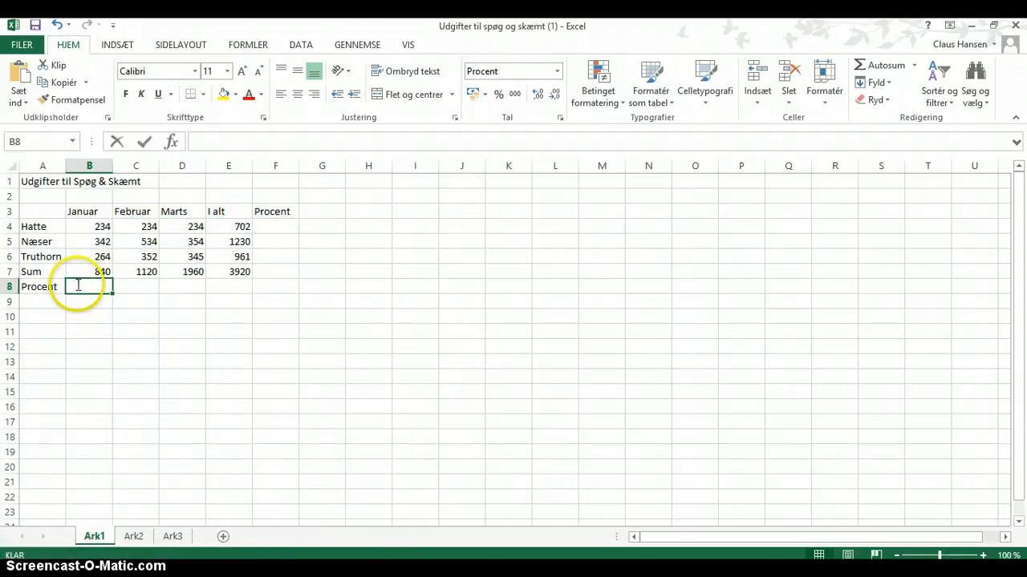
- Calculate January's percentage of the total in B8 with =B7/E7
type("=")
left_click(94, 275)
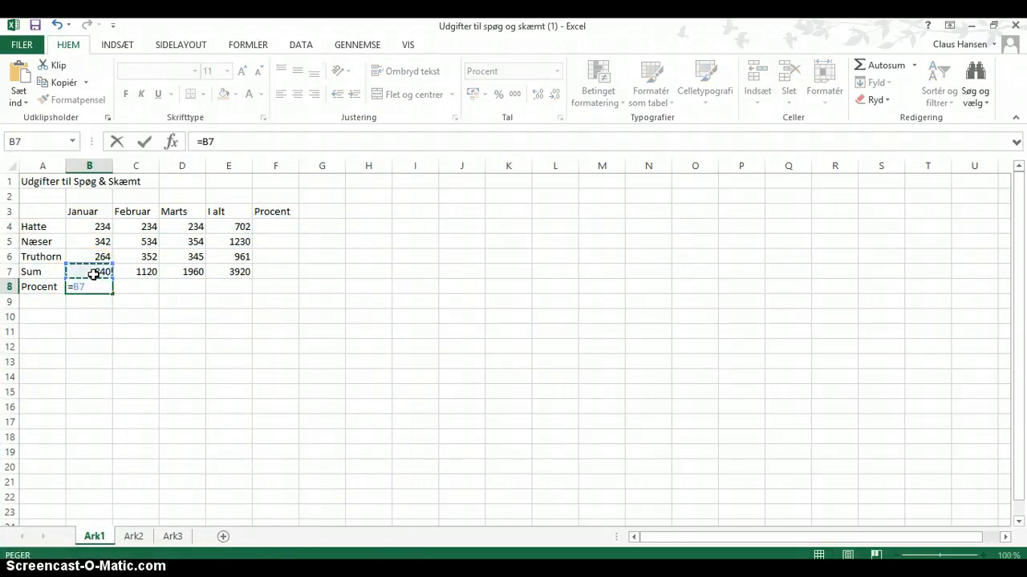
type("/")
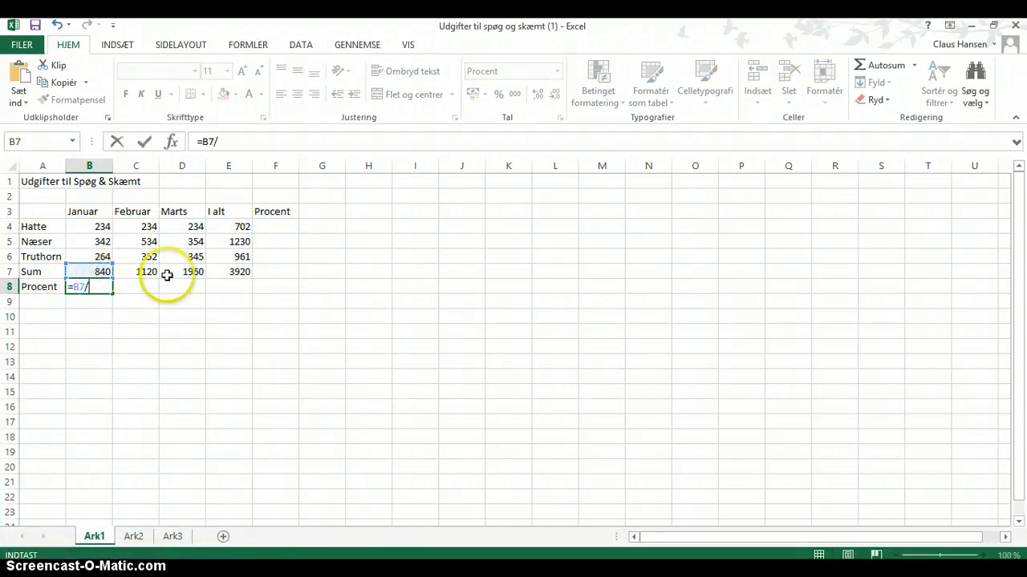
left_click(228, 272)
key("Return")
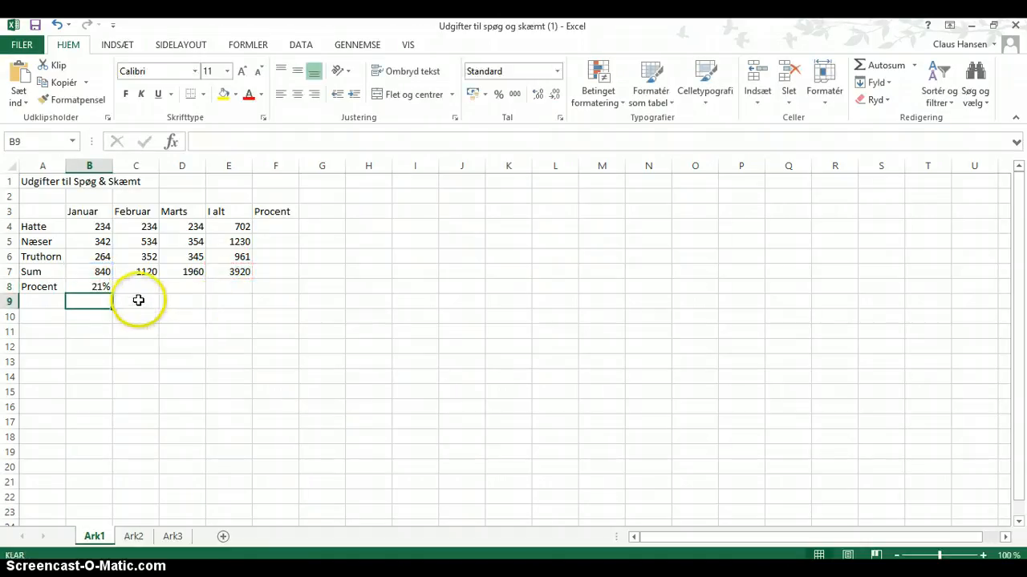
- Calculate February's percentage of the total in C8 with =C7/E7
left_click(138, 289)
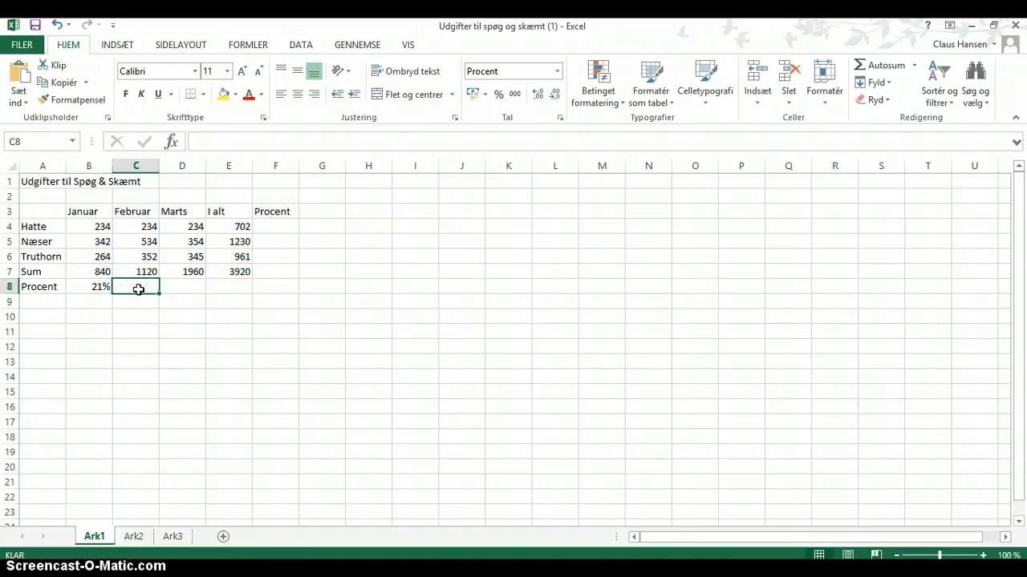
left_click(138, 289)
type("=")
left_click(144, 272)
type("/")
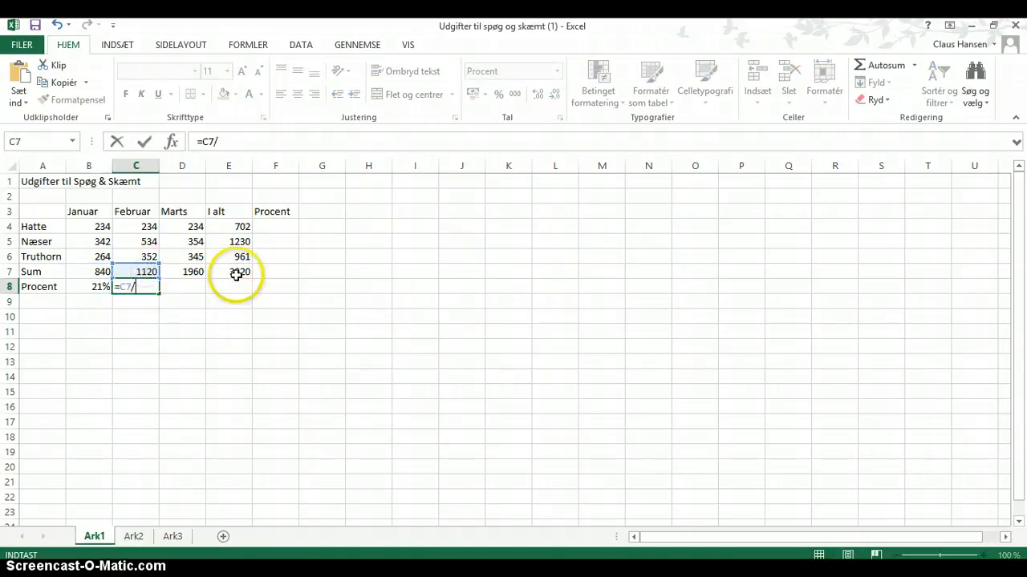
left_click(236, 274)
key("Return")
- Calculate March's percentage of the total in D8 with =D7/E7
left_click(196, 294)
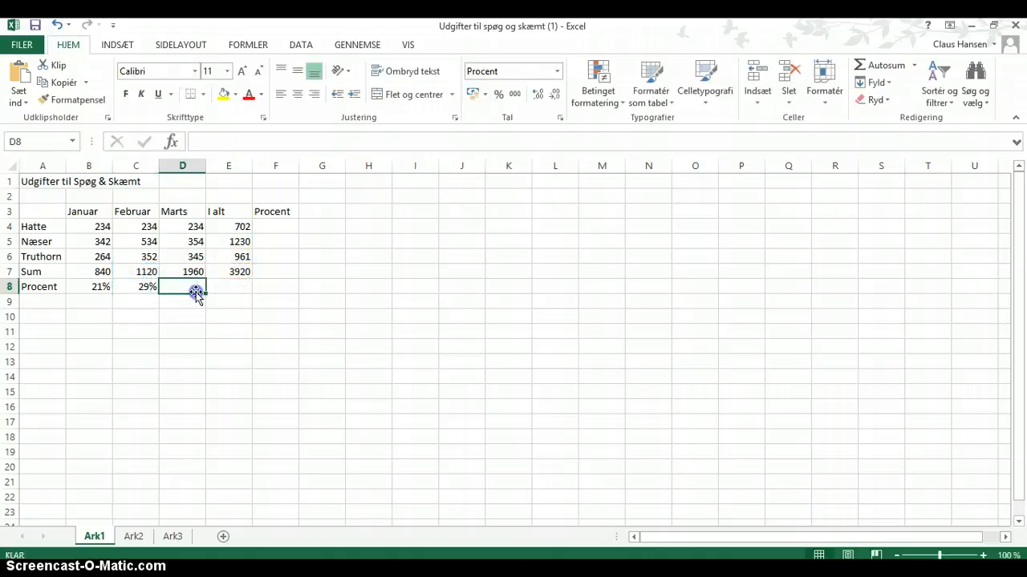
type("=")
left_click(192, 272)
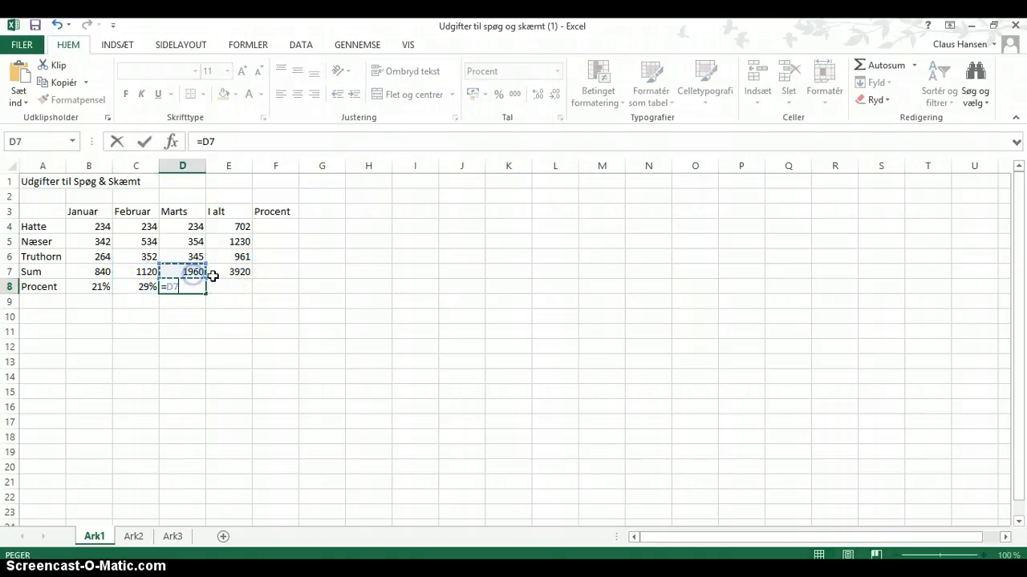
type("/")
left_click(222, 275)
key("Return")
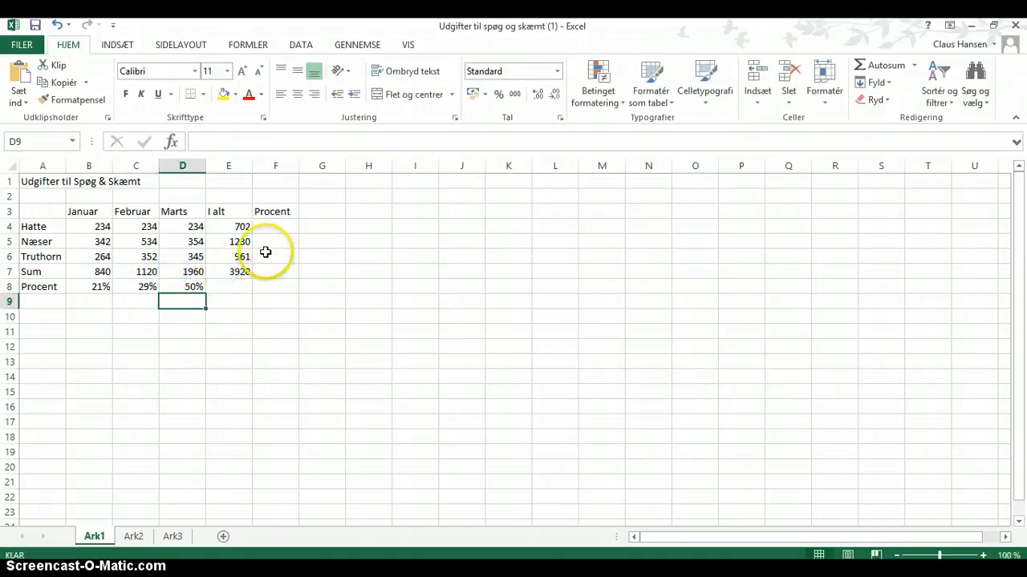
- Enter the Hatte row's percentage formula =B4/E7 in F4
left_click(262, 229)
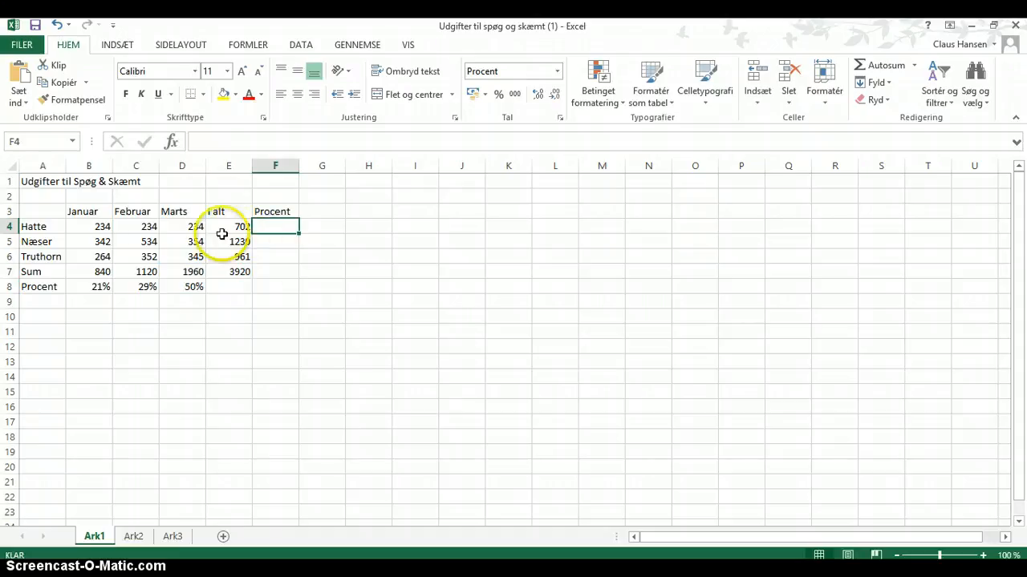
type("=")
left_click(97, 229)
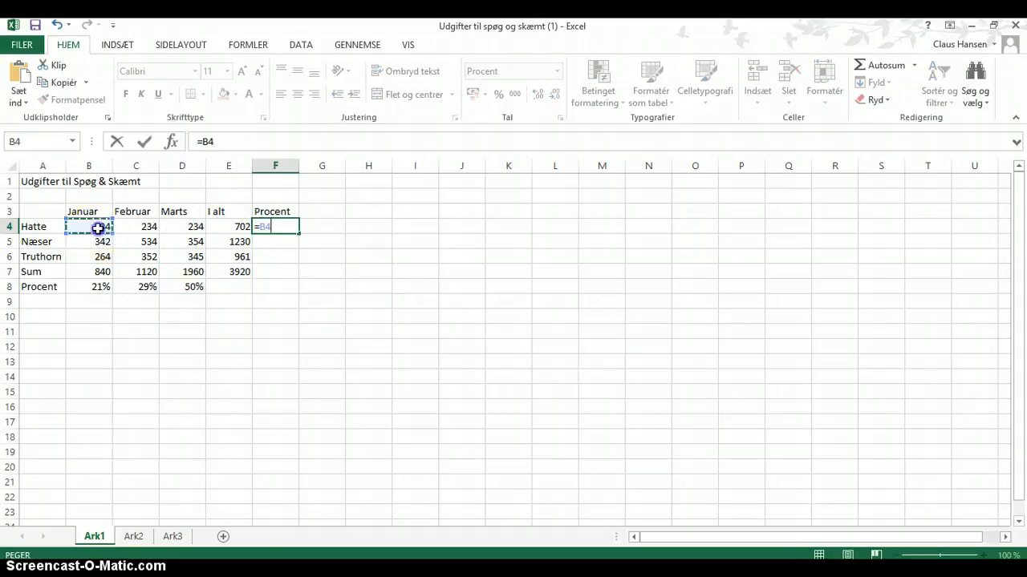
type("/")
left_click(238, 272)
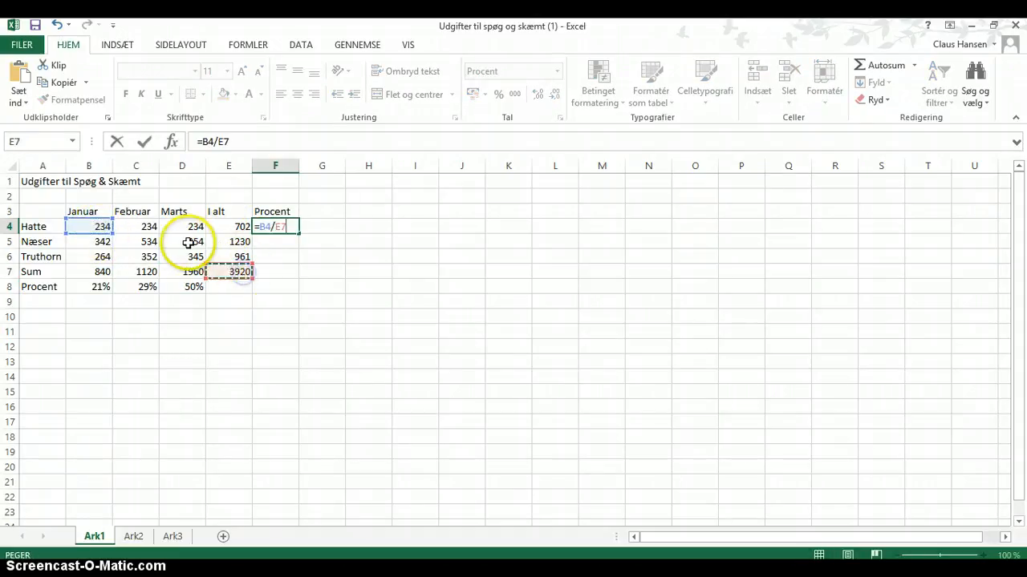
key("Return")
- Enter the percentage formula =C4/E7 for the Næser row in F5
left_click(154, 227, "shift")
type("=")
left_click_drag(268, 266, 267, 262)
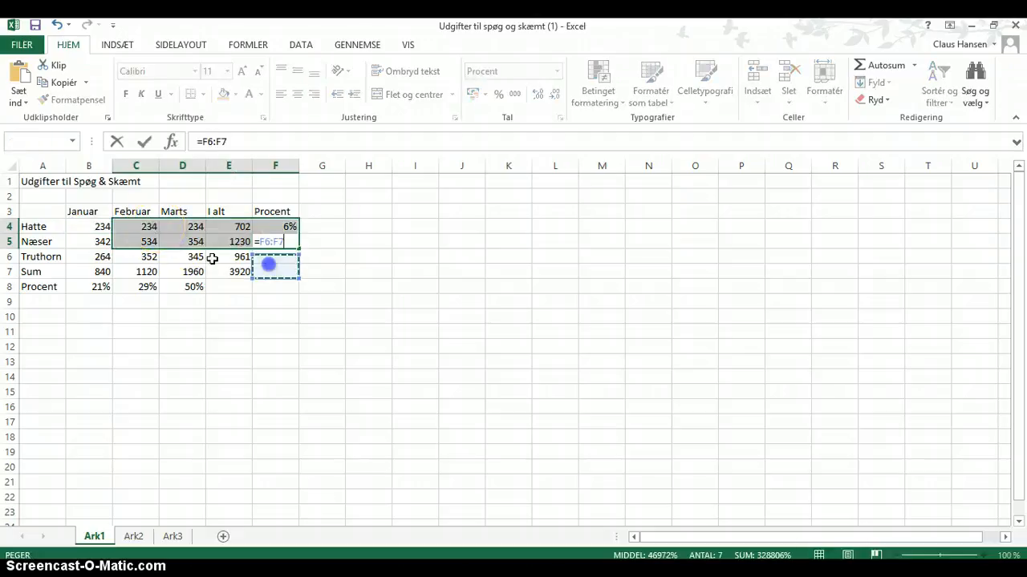
left_click(196, 287)
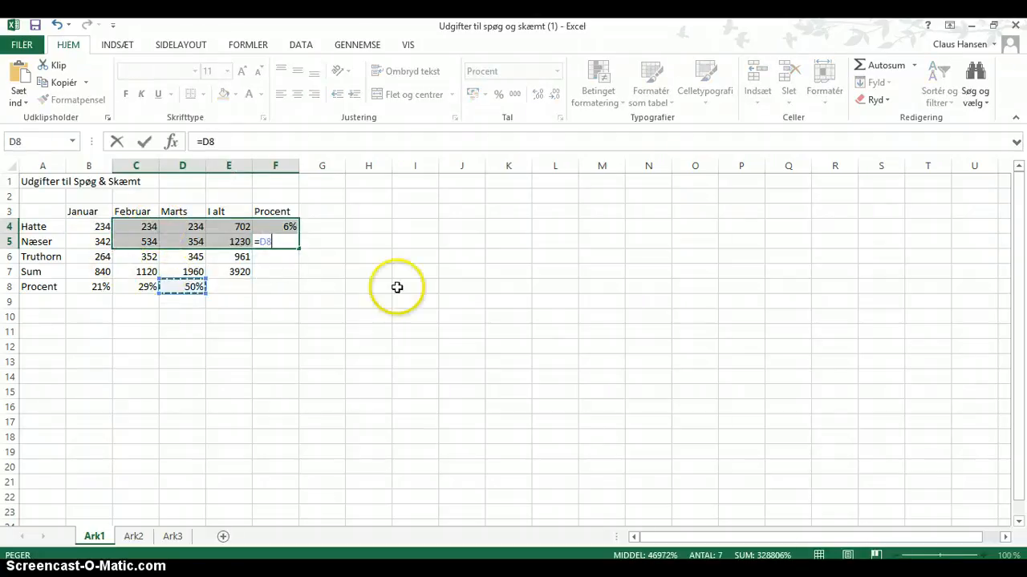
left_click(138, 230)
type("=")
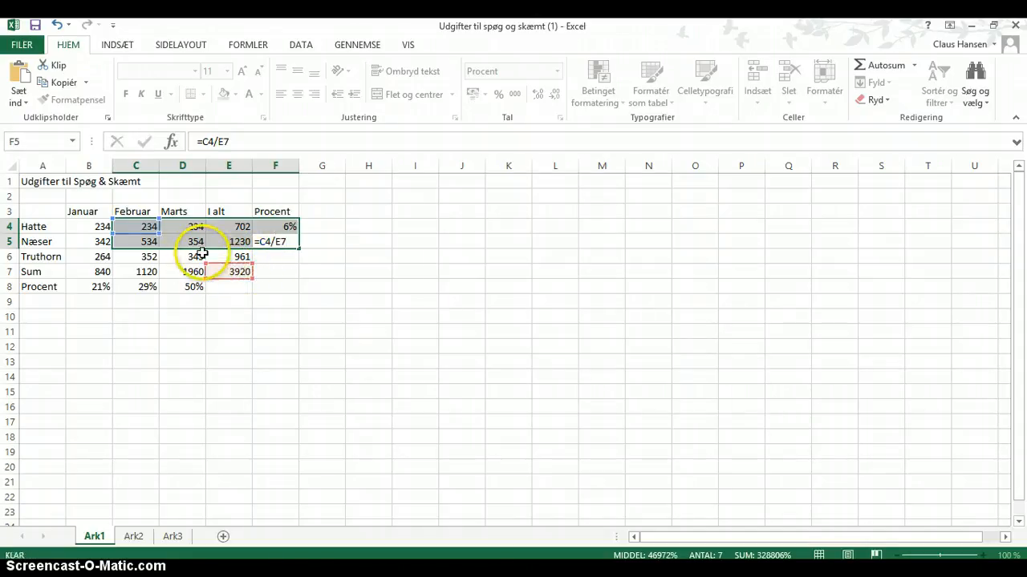
key("Return")
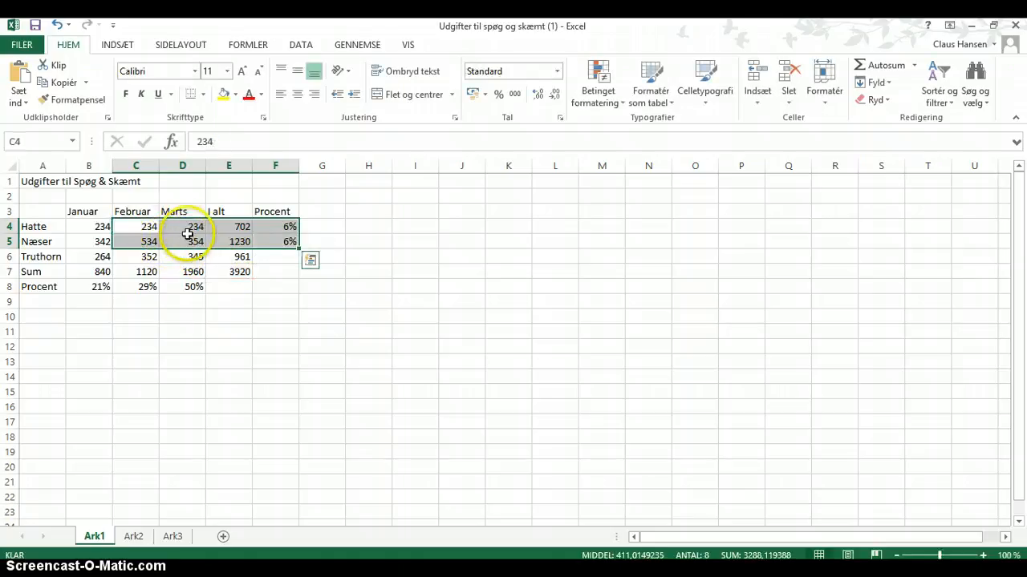
- Calculate the Truthorn row's percentage of the total in F6 with =E6/E7
left_click(259, 285)
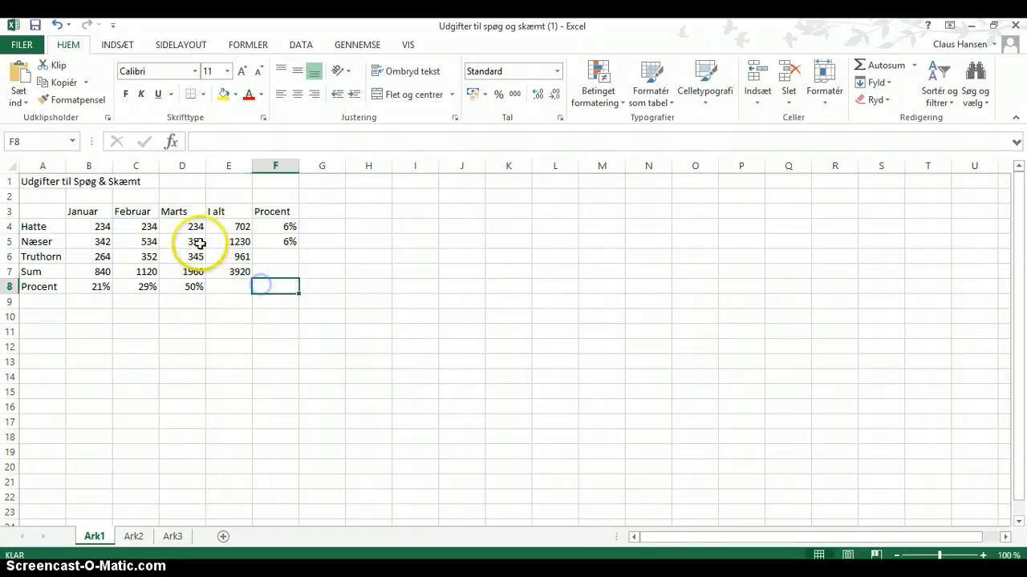
left_click(282, 256)
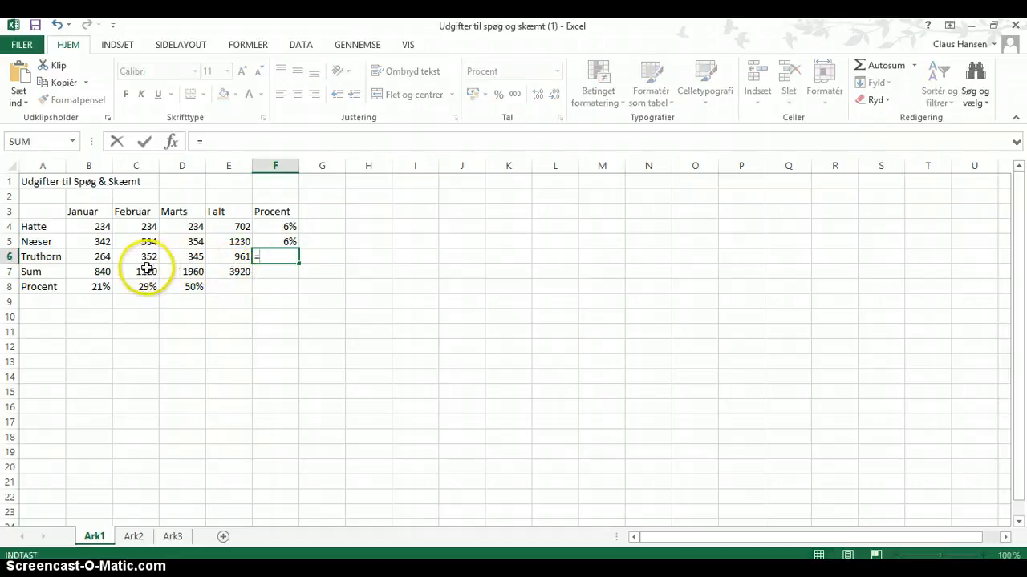
left_click(241, 258)
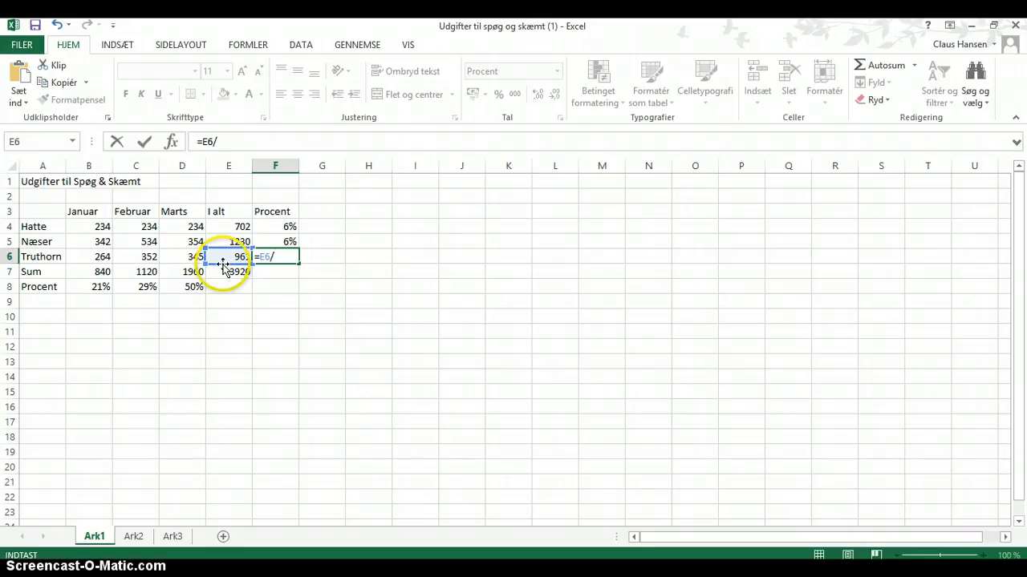
left_click(228, 272)
key("Return")
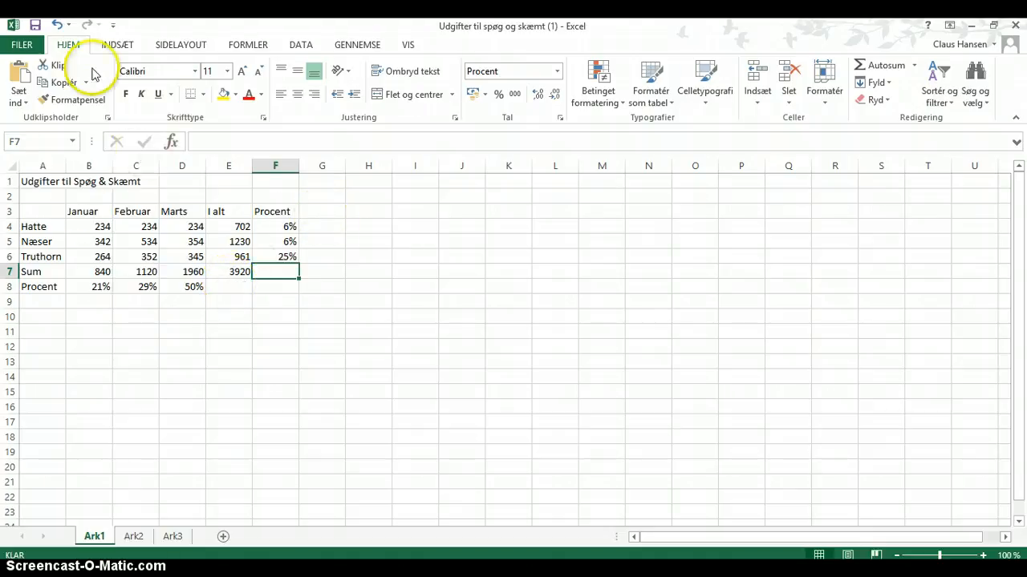
- Insert a clustered column chart from A3:E7 and place it beside the table, starting around row 3
left_click(124, 48)
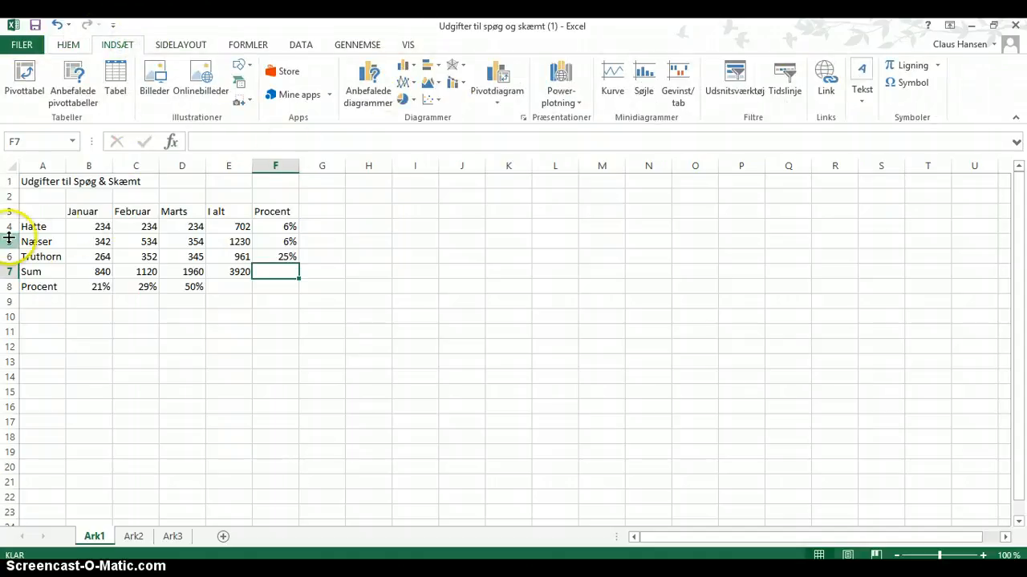
left_click_drag(48, 211, 243, 268)
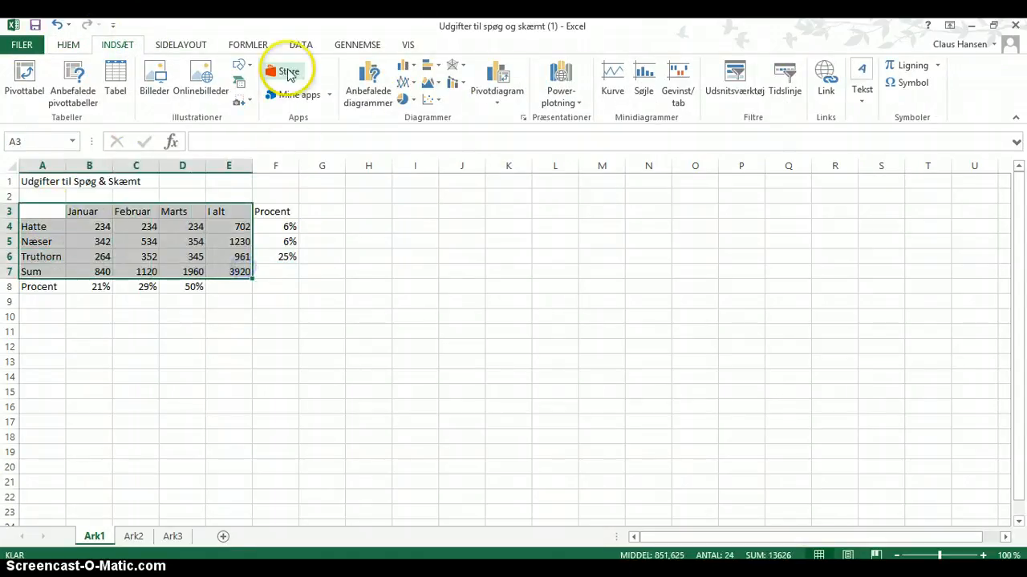
left_click(411, 71)
left_click(425, 116)
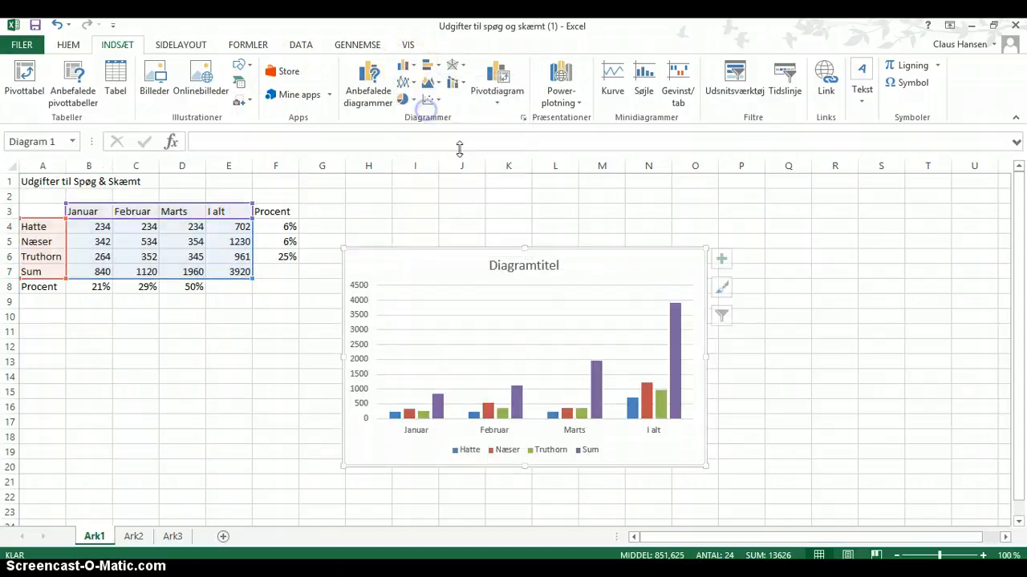
left_click_drag(612, 261, 637, 223)
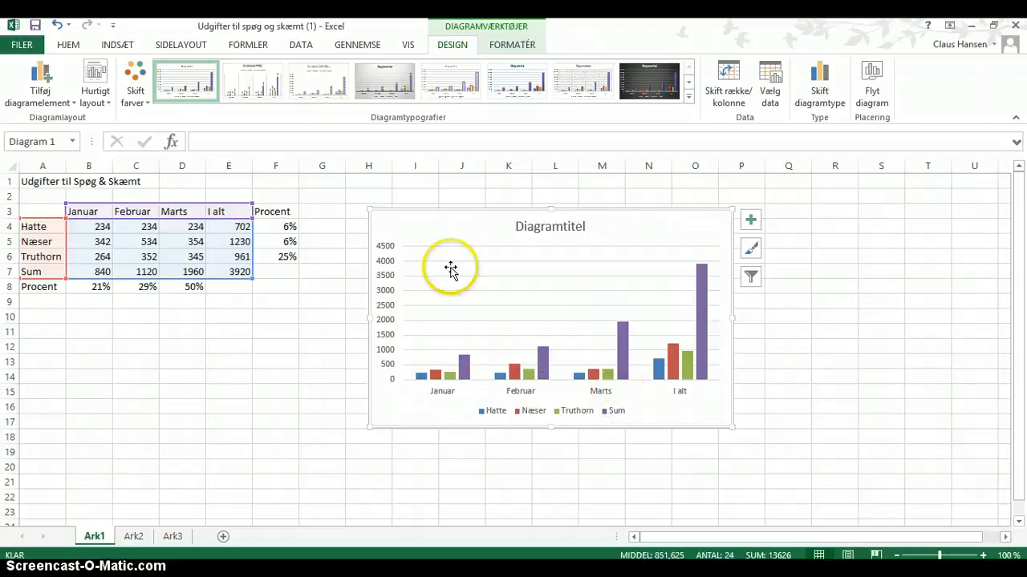
- Delete the column chart's title and close the chart formatting pane
double_click(548, 231)
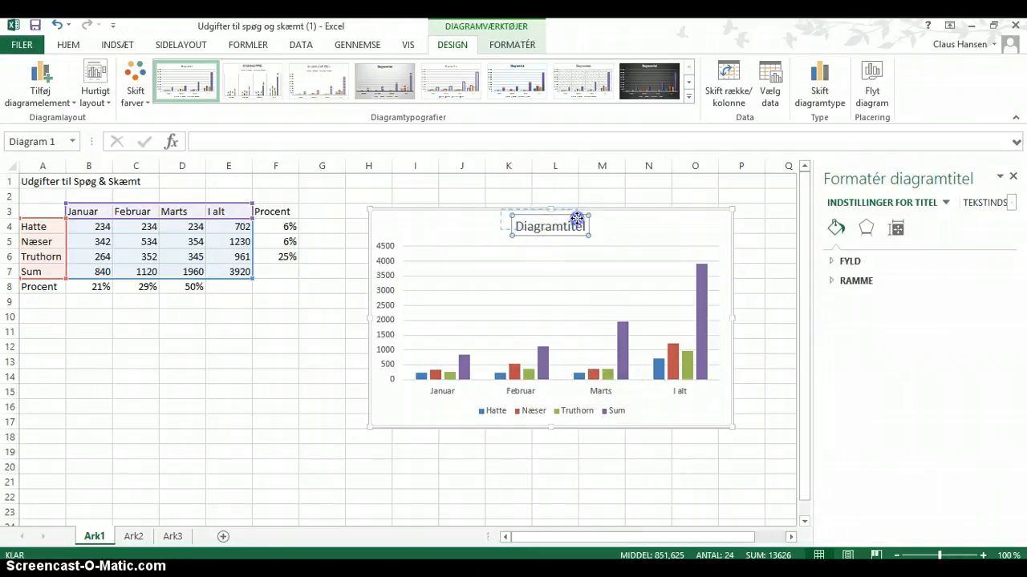
left_click_drag(577, 218, 583, 225)
key("Delete")
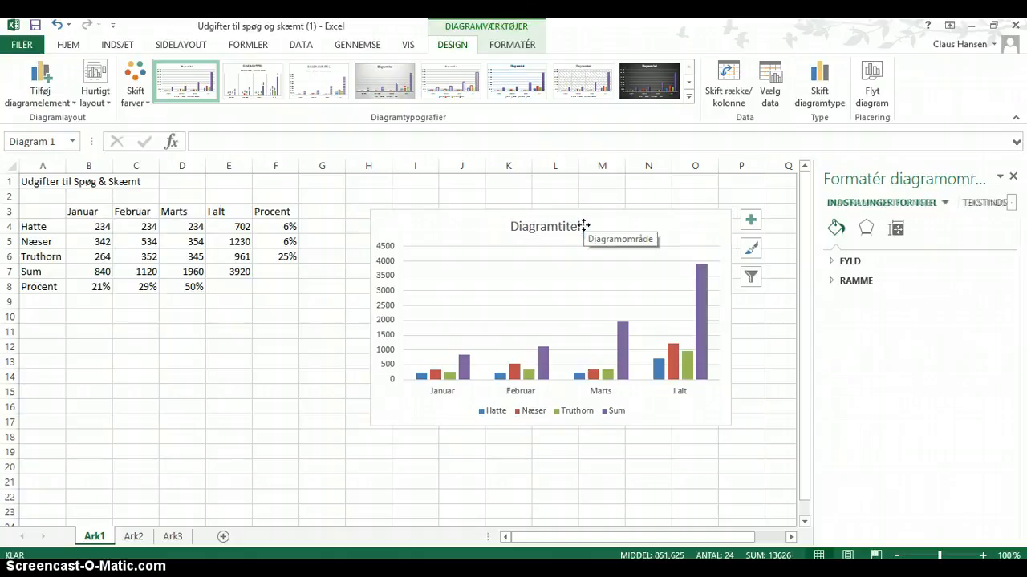
left_click(572, 223)
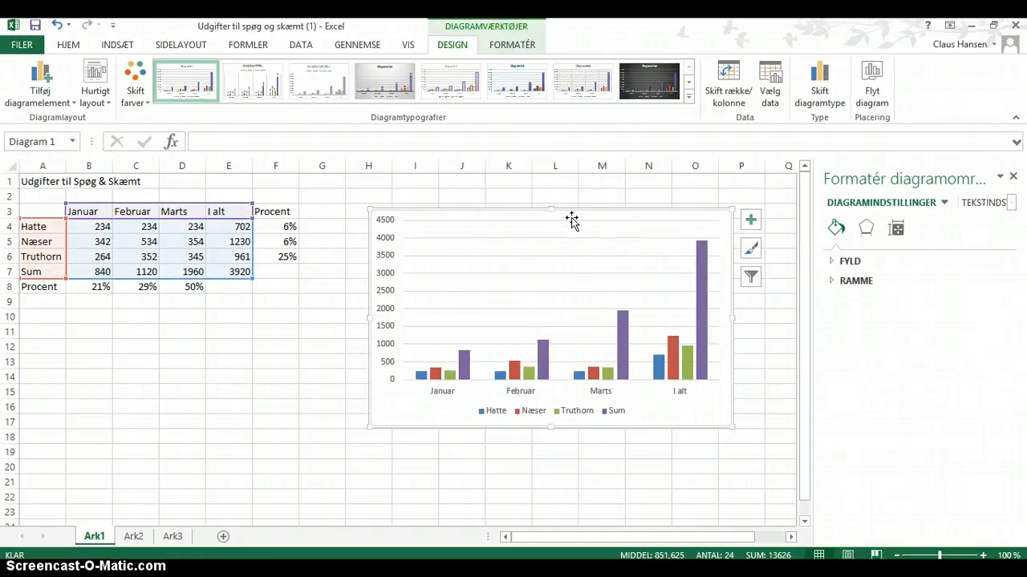
left_click(1014, 177)
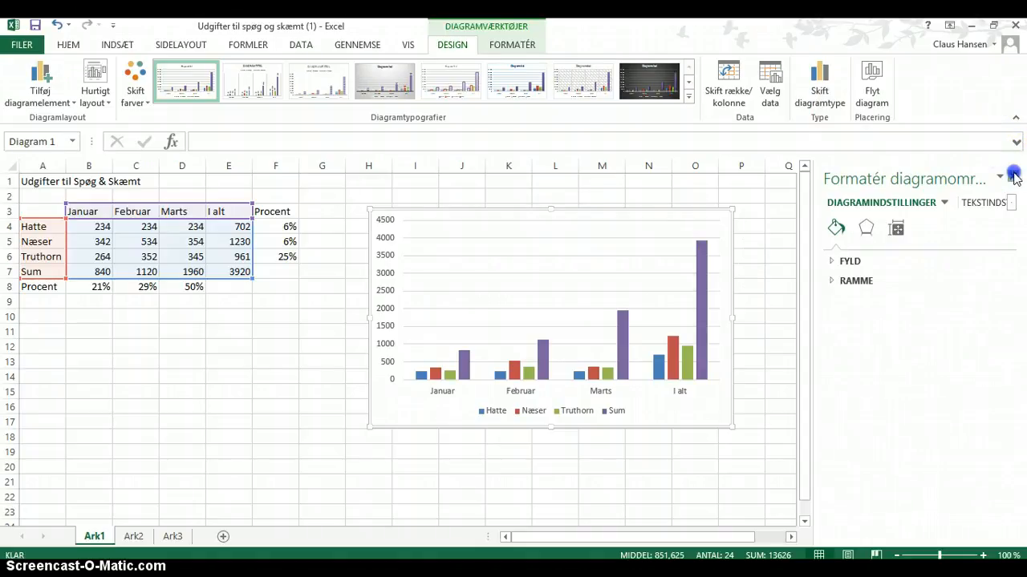
- Change the column chart to a line chart
left_click(102, 45)
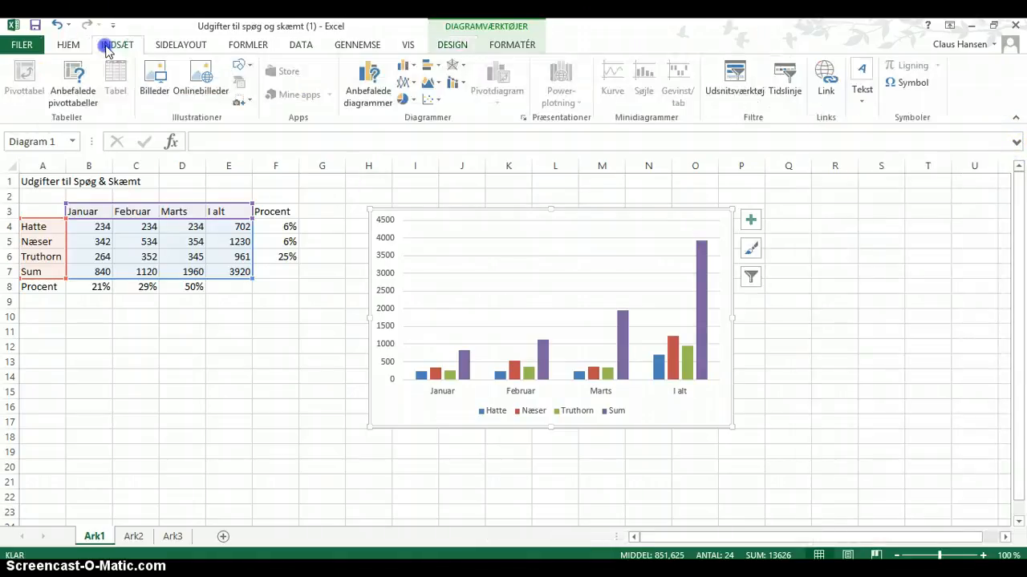
left_click(412, 85)
left_click(431, 134)
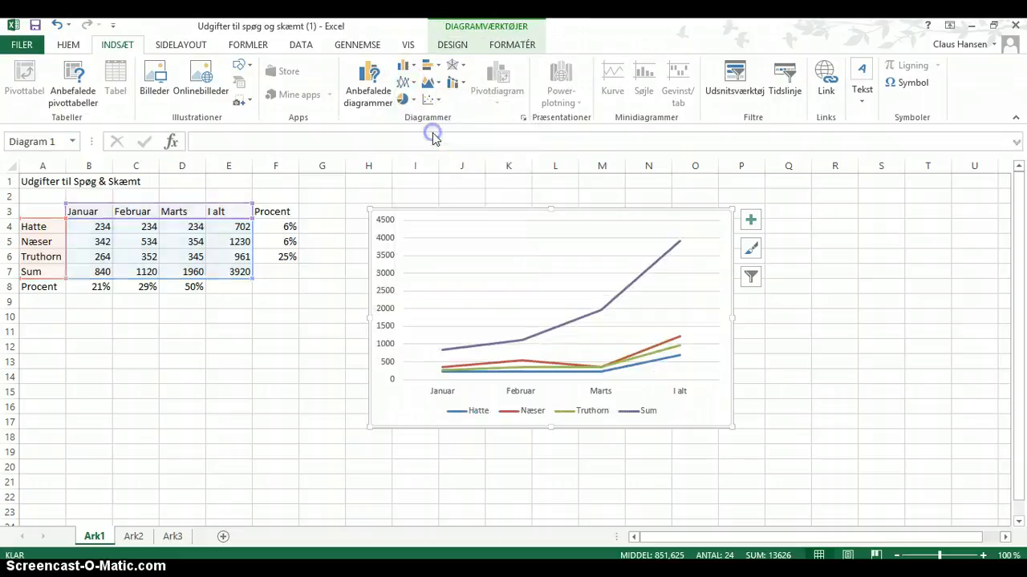
- Move the plot area lower inside the line chart and shift the whole chart slightly farther from the table
left_click_drag(560, 230, 272, 370)
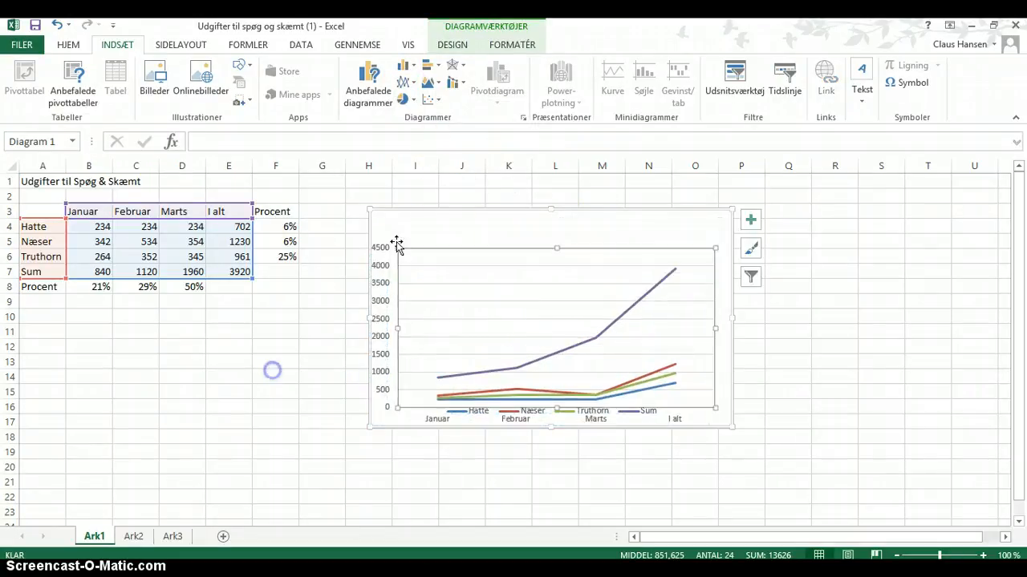
left_click_drag(384, 223, 449, 219)
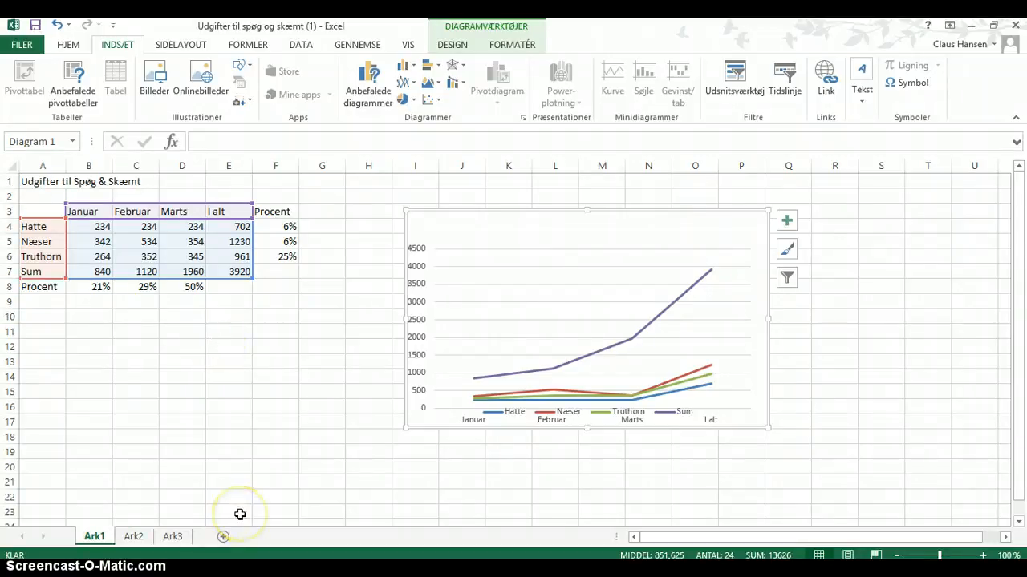
type("•")
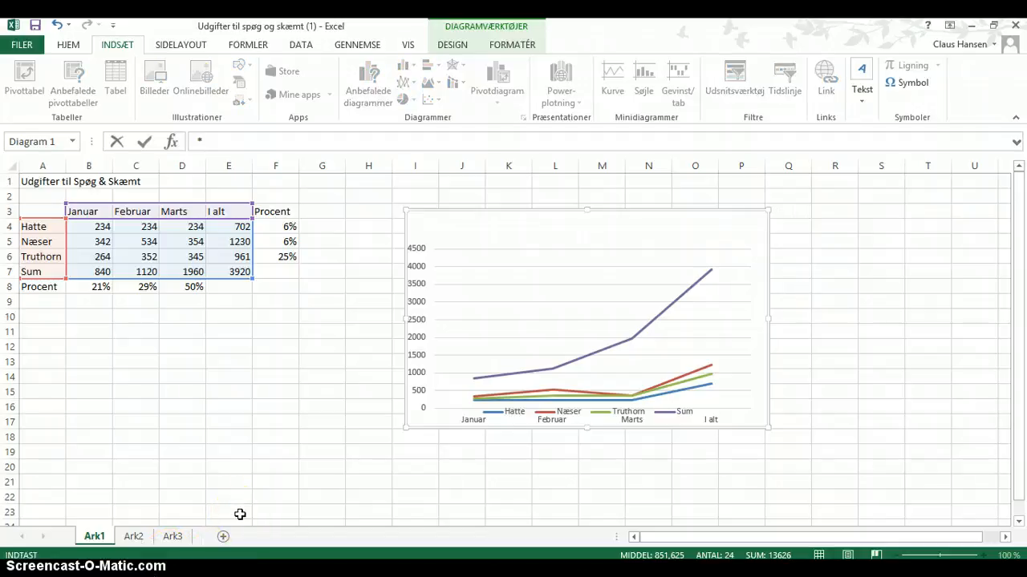